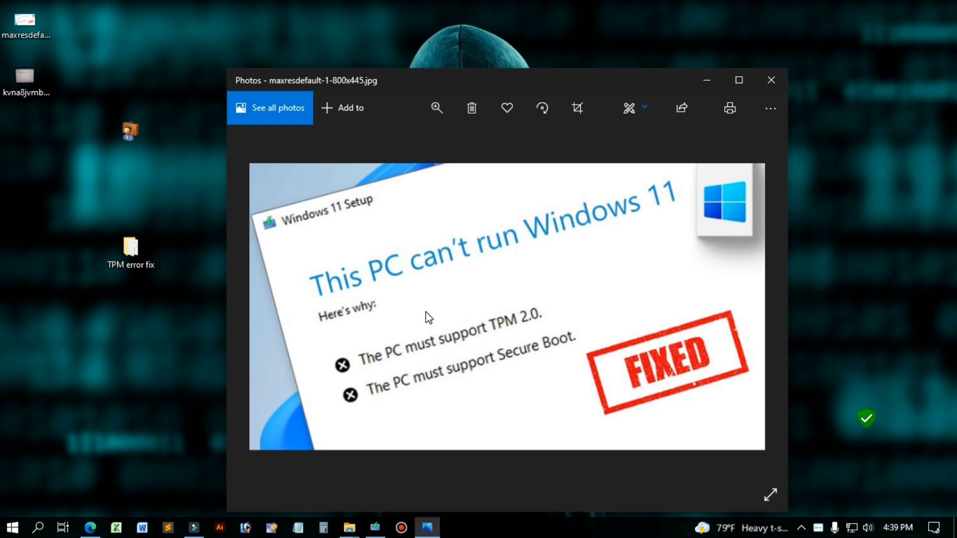
- View the second Windows 11 setup error photo and minimize the photo viewer
key("Right")
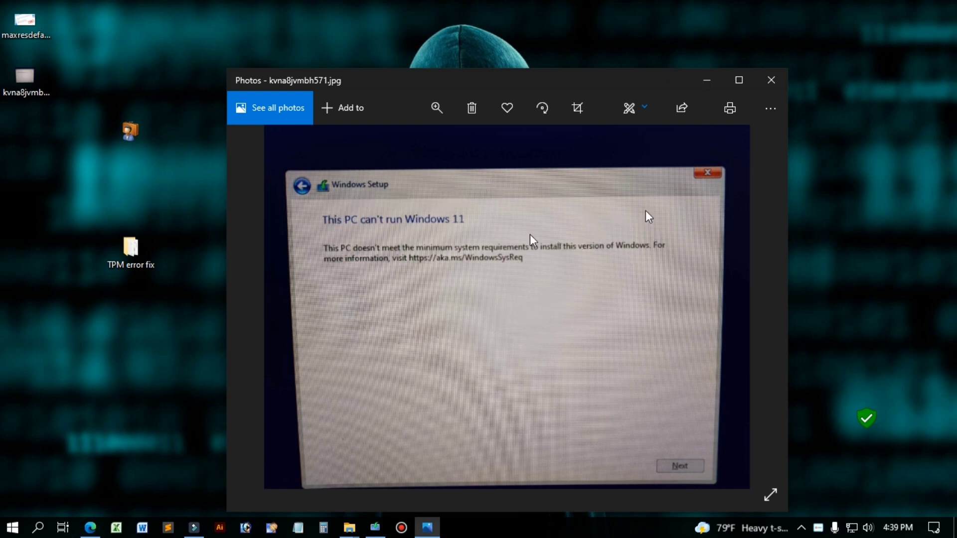
left_click(710, 79)
- Open the computer's drive overview in a maximized window and enter Local Disk (G:)
left_click(138, 129)
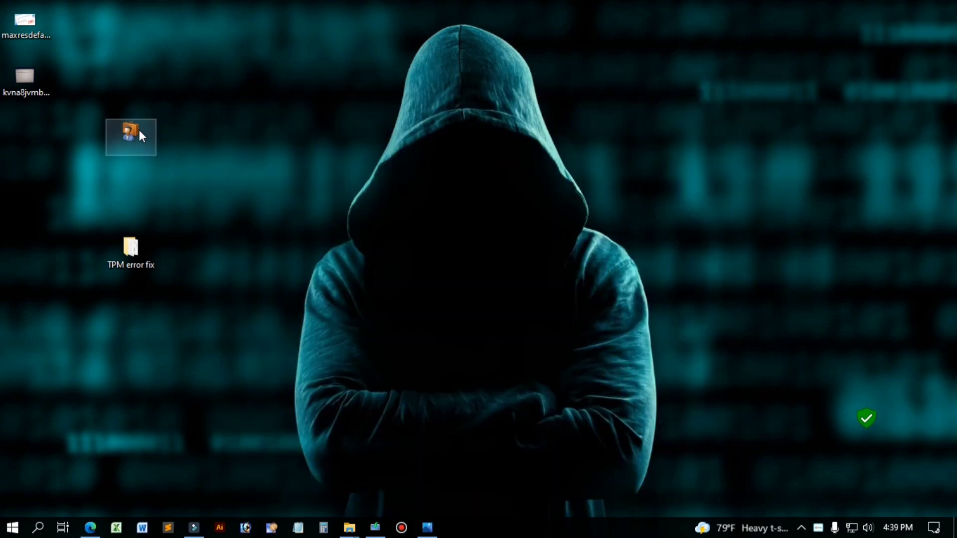
double_click(139, 130)
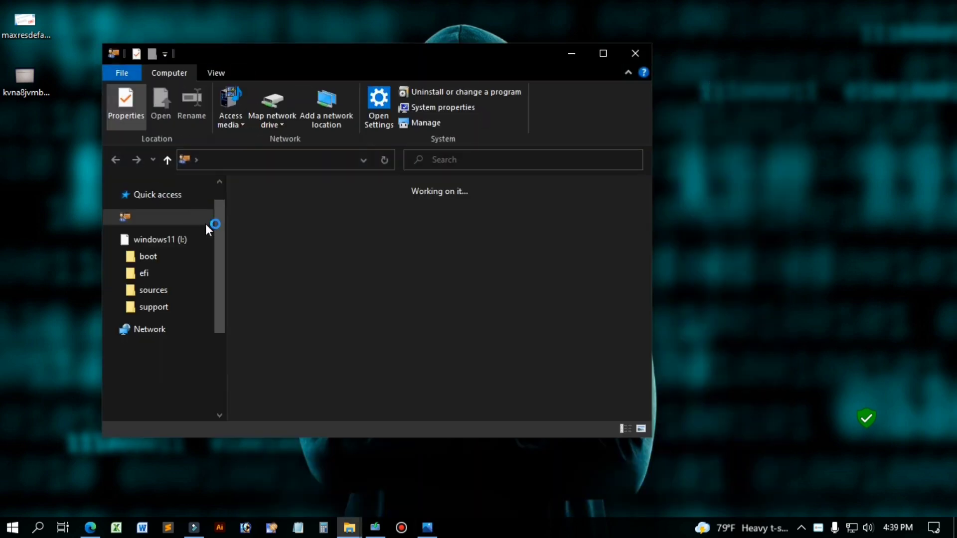
left_click(603, 51)
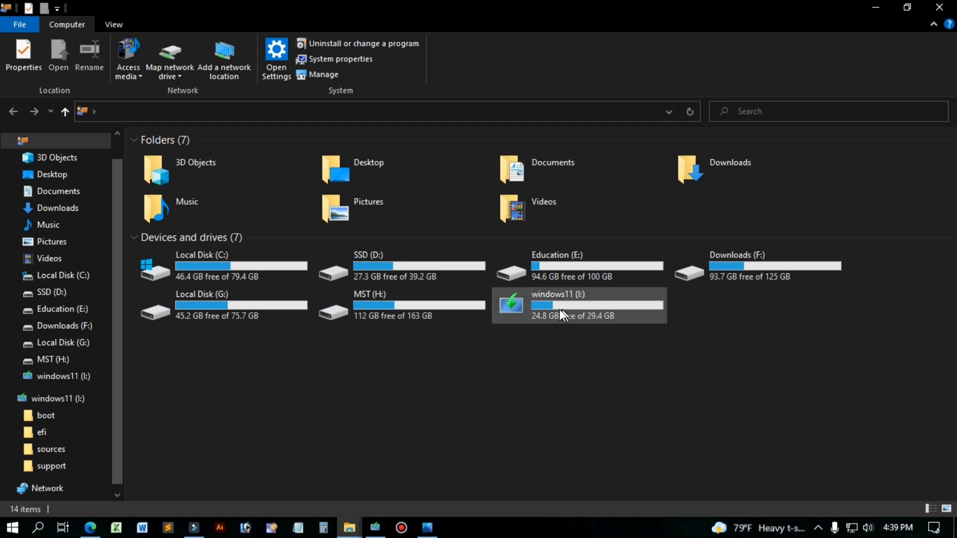
left_click(273, 310)
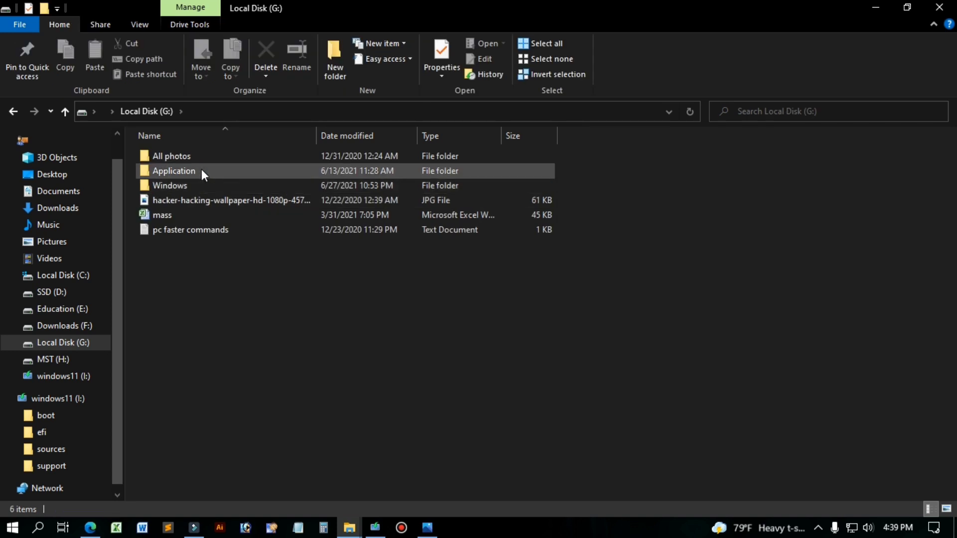
left_click(201, 171)
double_click(201, 170)
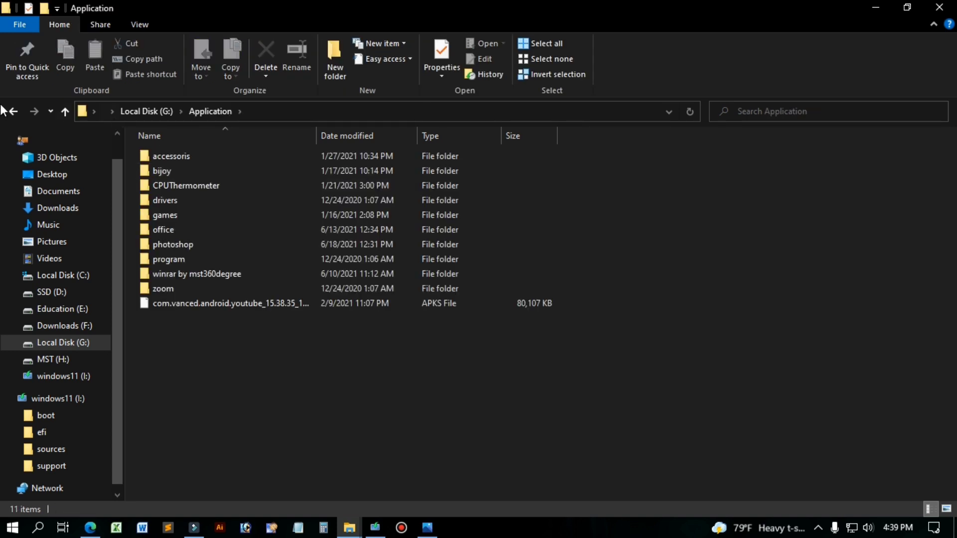
left_click(21, 111)
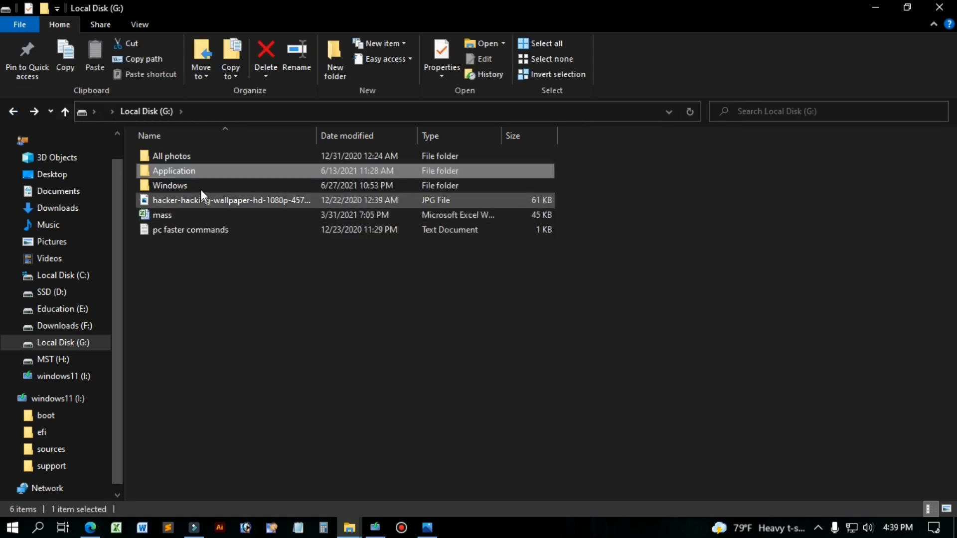
- Launch rufus-3.13 from the activator folder inside the Windows folder on Local Disk (G:)
left_click(201, 186)
double_click(200, 187)
left_click(177, 168)
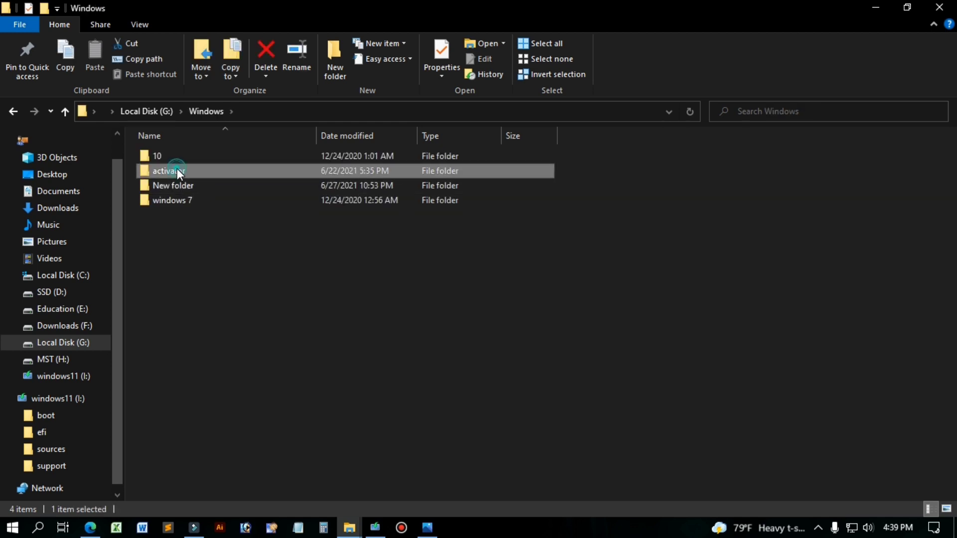
double_click(178, 168)
double_click(186, 169)
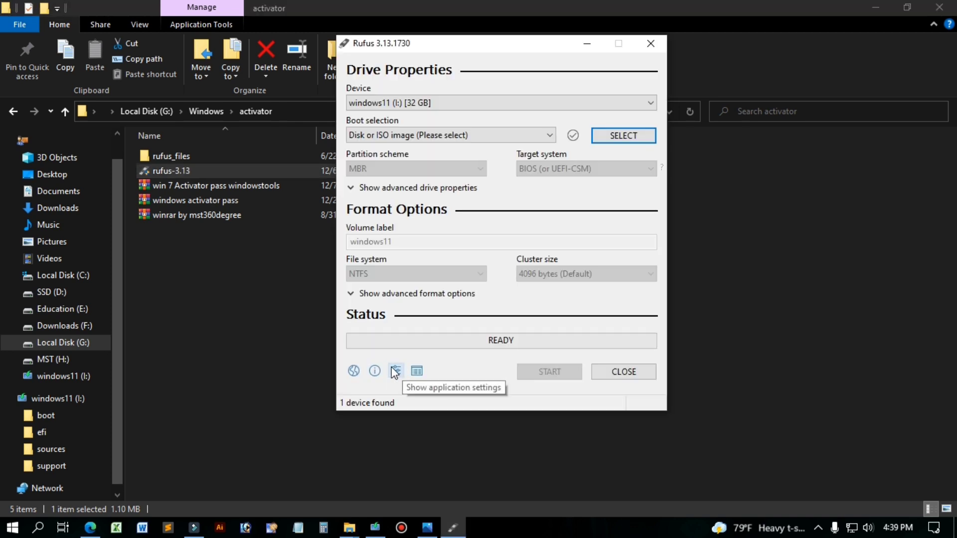
- Load the Windows 11 x64 - TheWindowsForum.com disc image as the boot selection for the USB drive
left_click(618, 139)
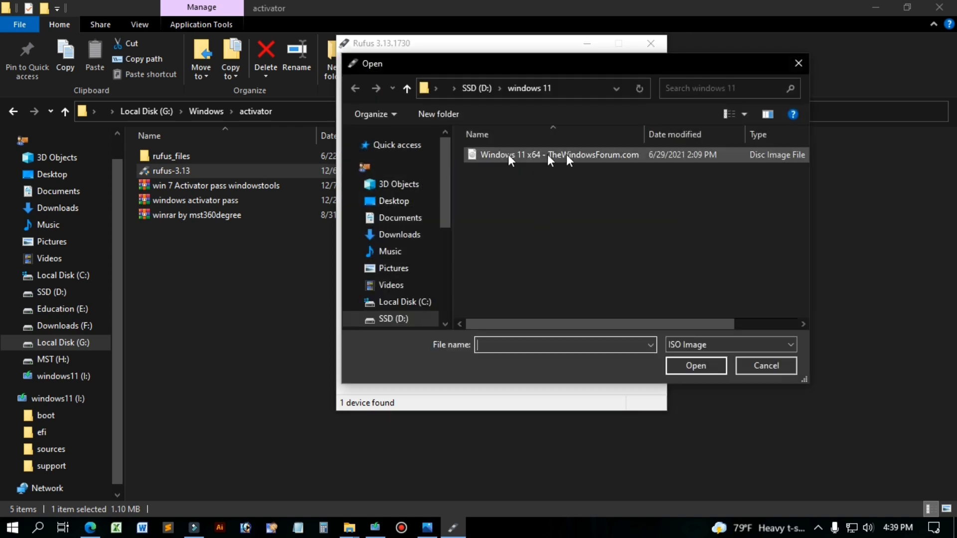
left_click(563, 154)
left_click(683, 364)
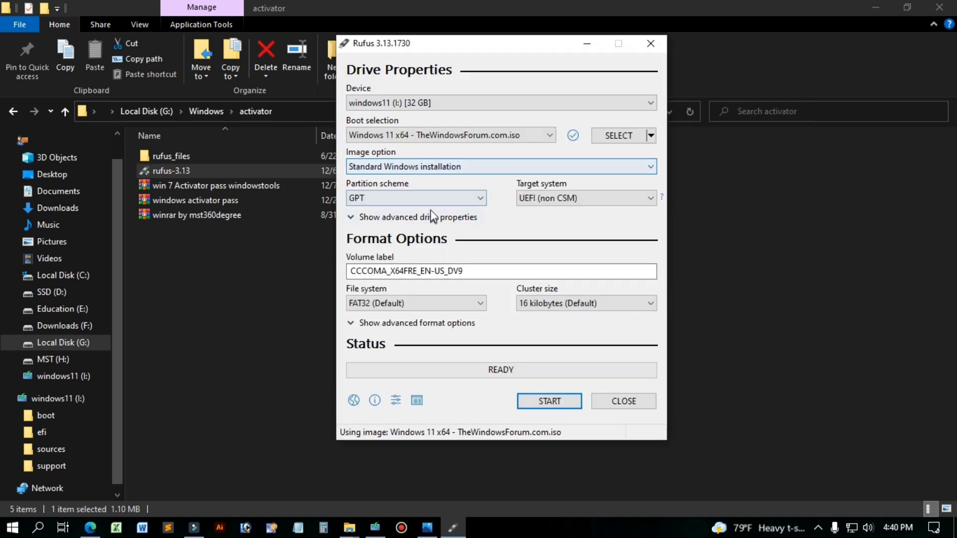
- Set the partition scheme to MBR and close Rufus without starting the write
left_click(432, 199)
left_click(359, 211)
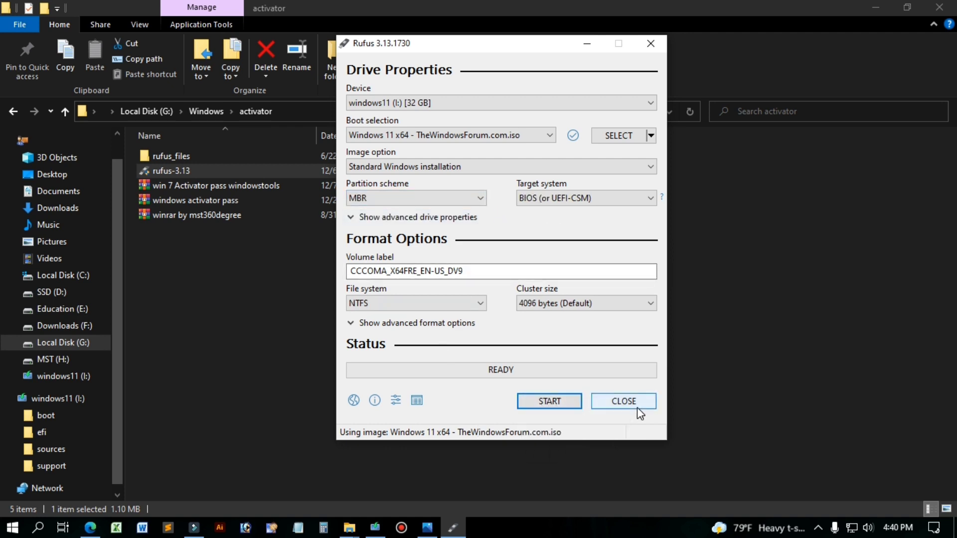
left_click(650, 44)
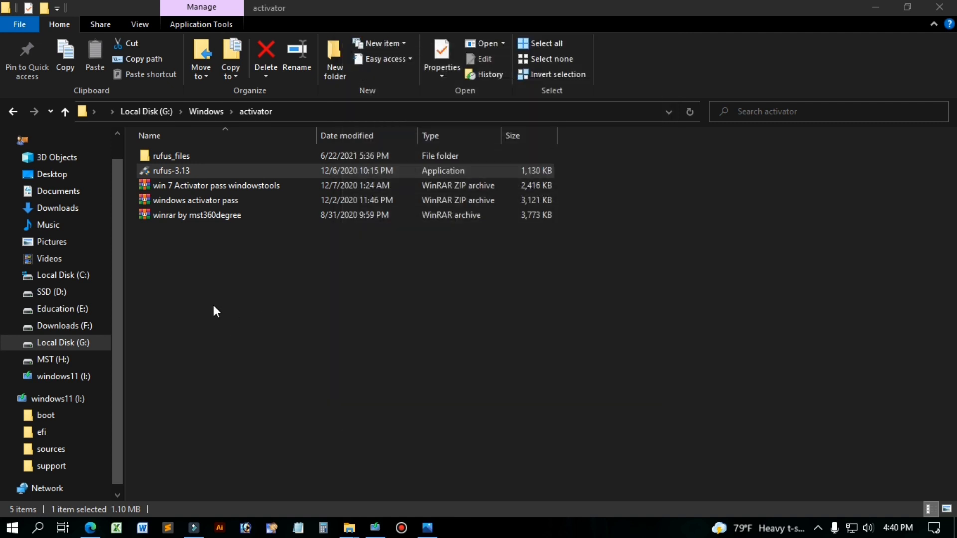
- Open the windows11 (I:) drive from the drive overview and briefly highlight all its setup files
left_click(53, 141)
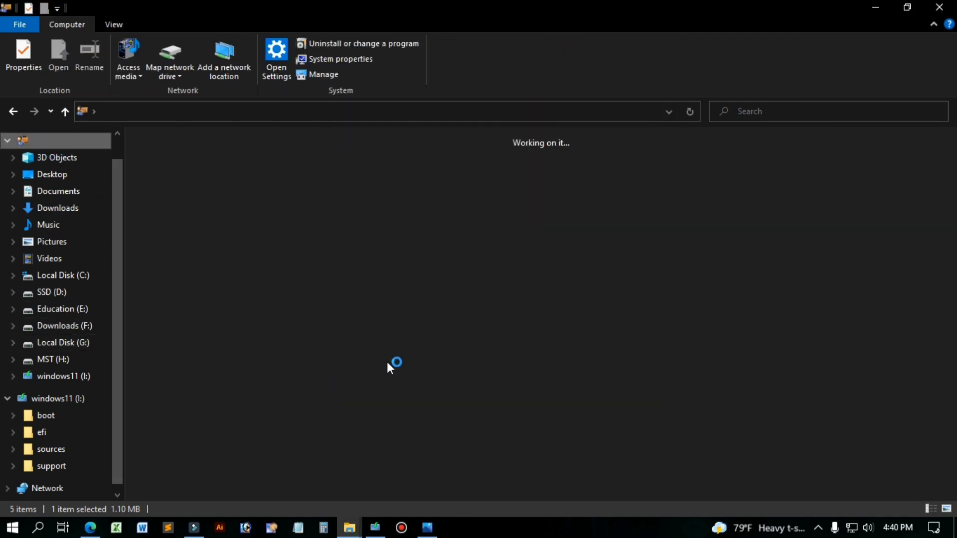
left_click(585, 307)
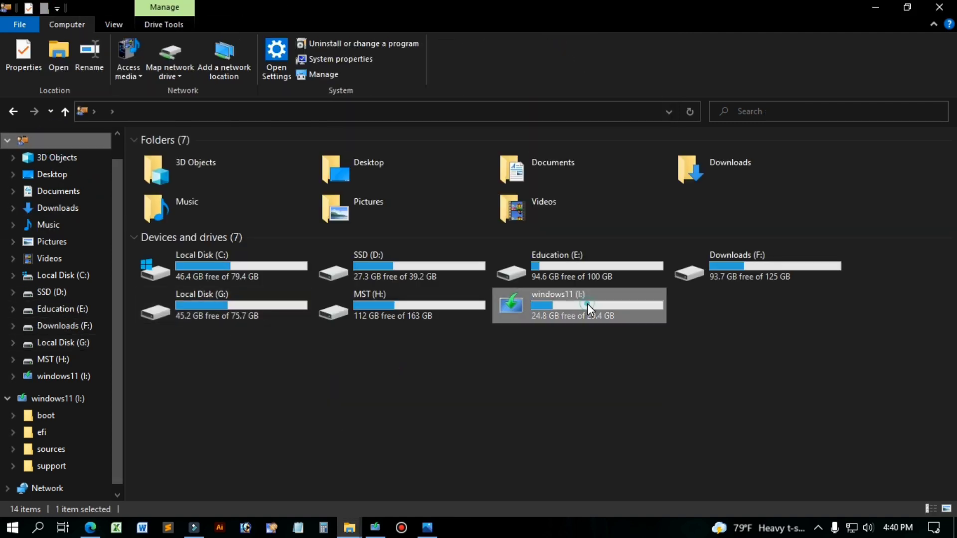
double_click(587, 303)
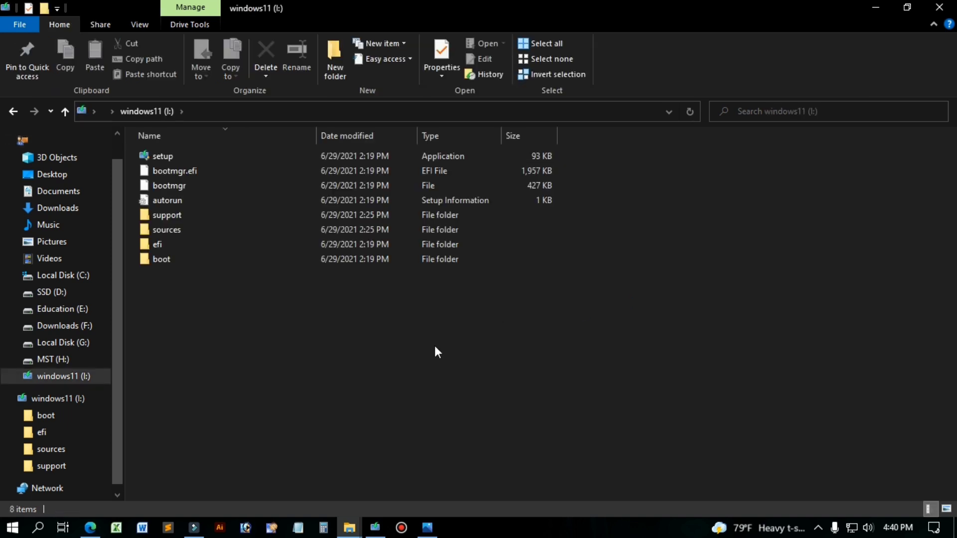
left_click_drag(369, 347, 161, 154)
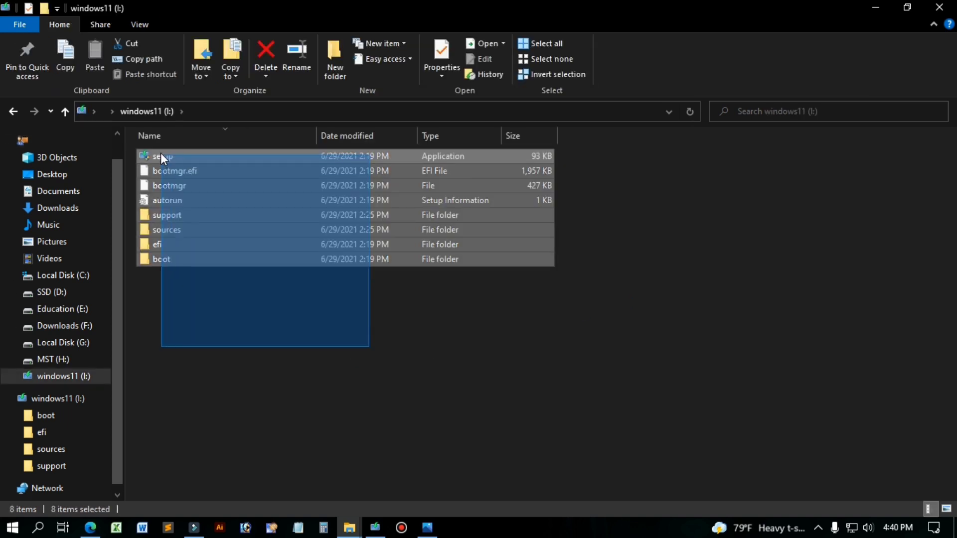
left_click(348, 364)
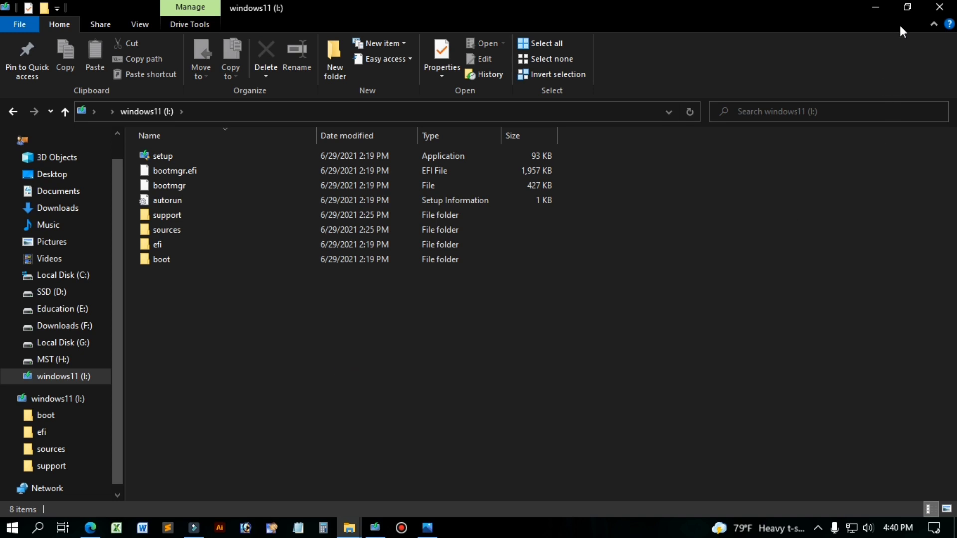
- Shrink the windows11 (I:) window and move it aside, and open the TPM error fix folder from the desktop
left_click(906, 7)
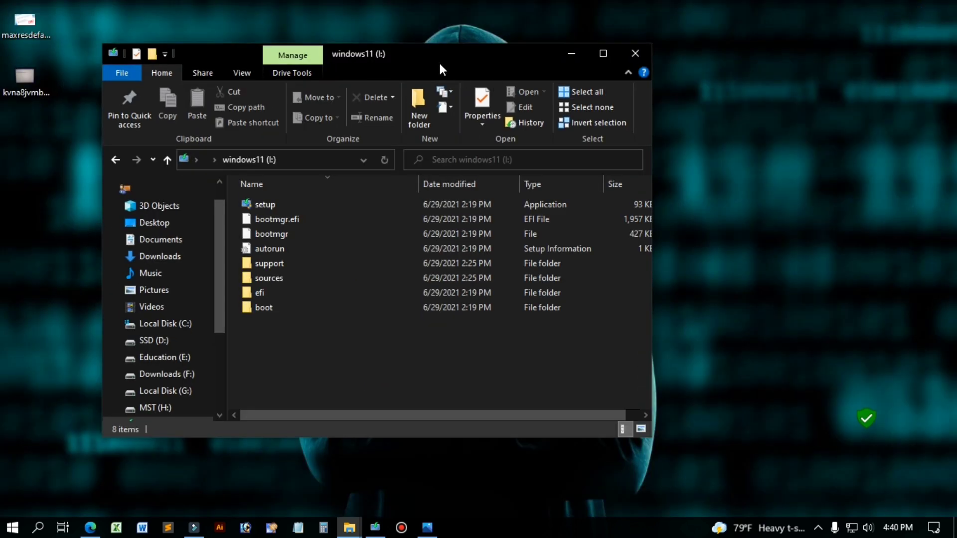
left_click_drag(438, 61, 720, 87)
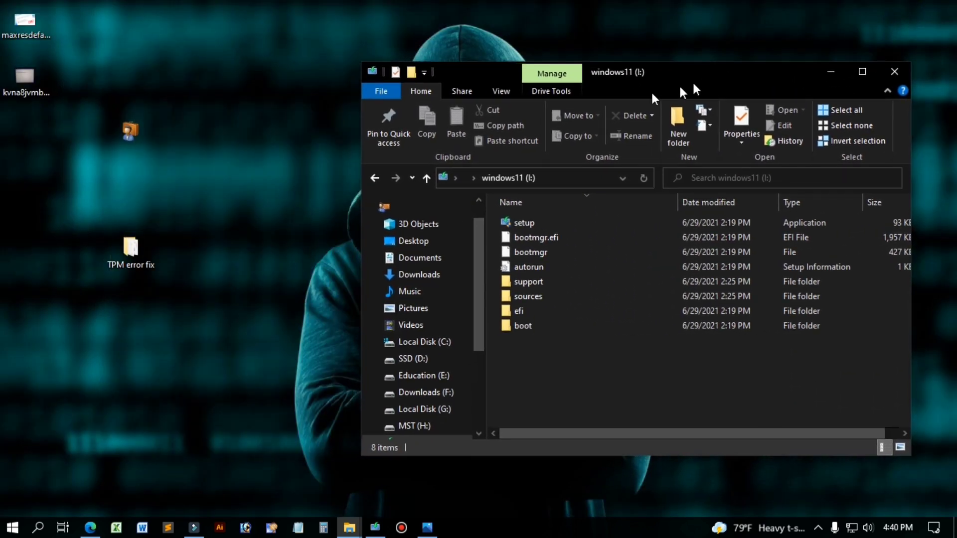
double_click(128, 256)
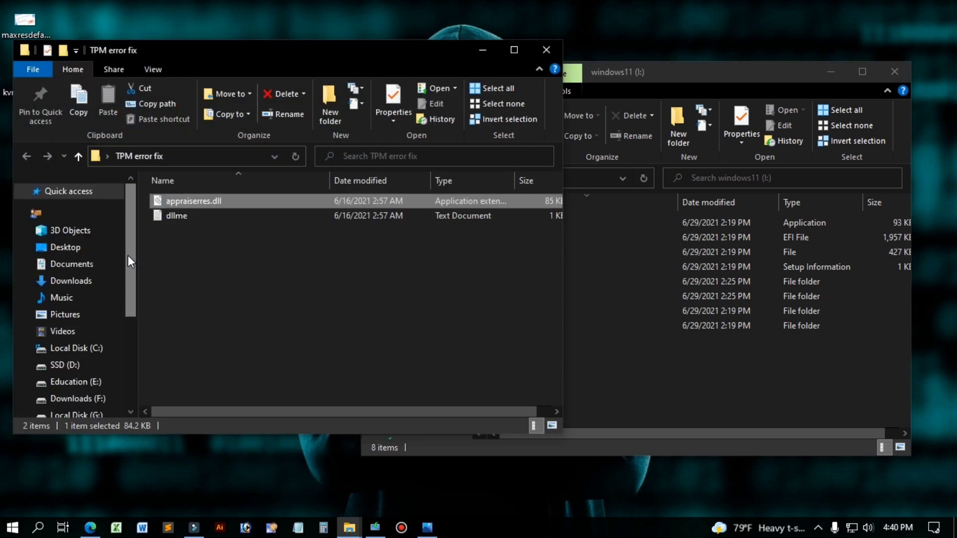
left_click(306, 276)
left_click_drag(294, 263, 220, 205)
left_click(233, 274)
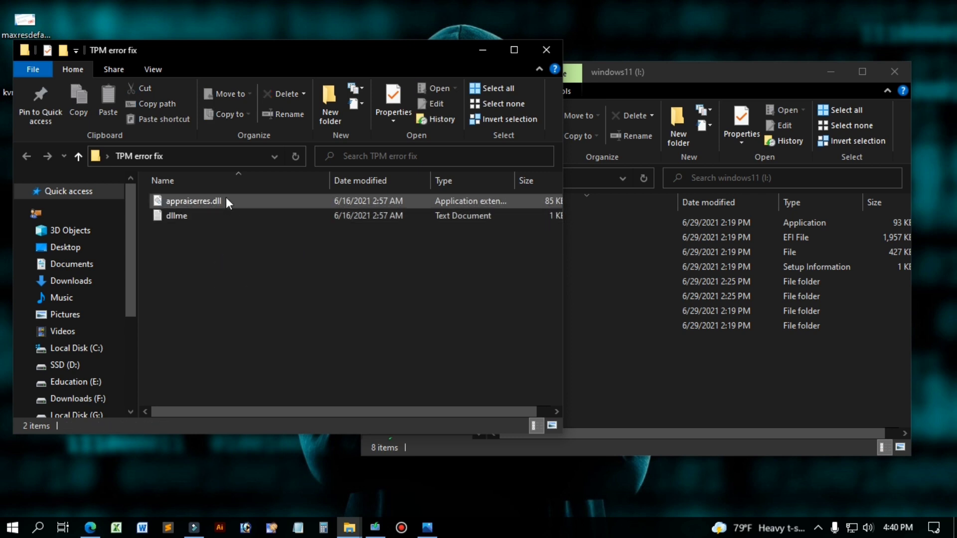
- Copy appraiserres.dll from the TPM error fix folder and minimize that folder's window
left_click(205, 201)
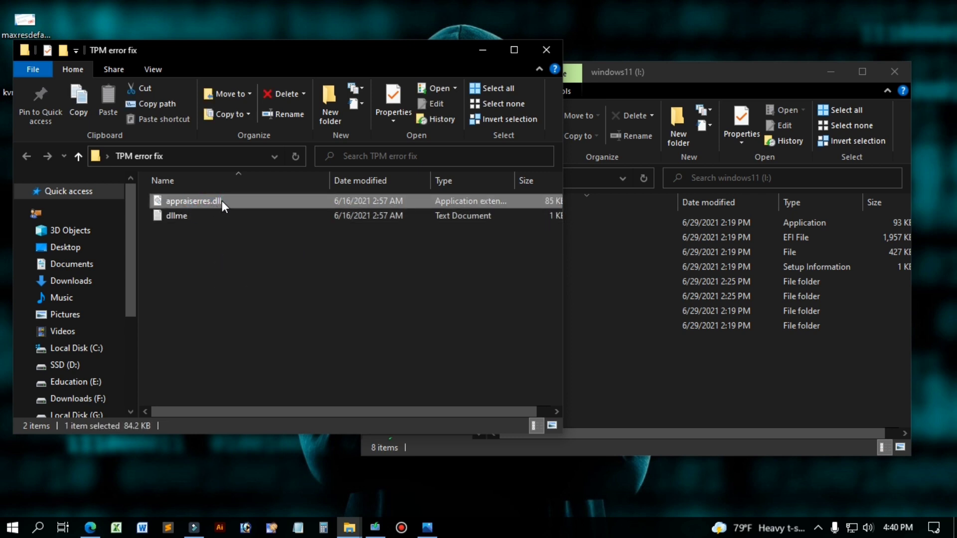
right_click(221, 201)
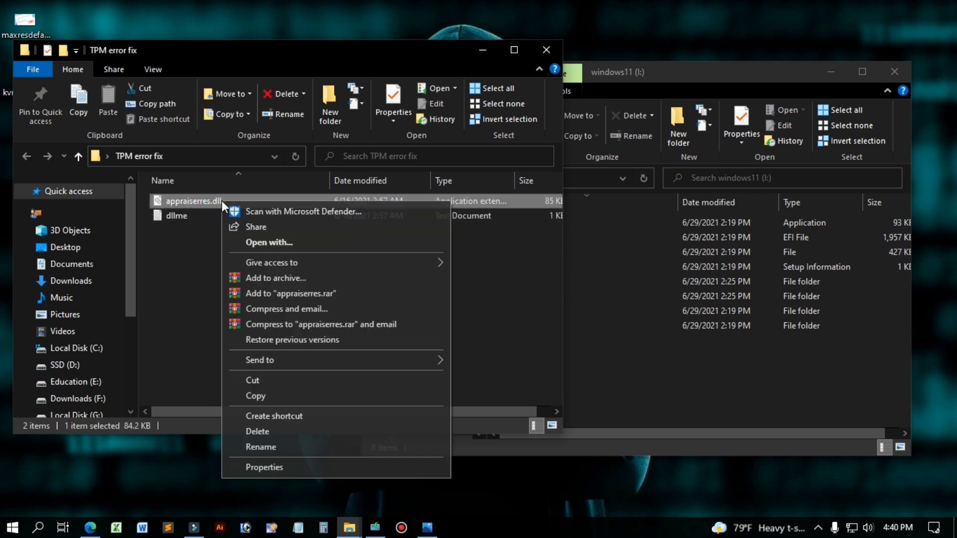
left_click(259, 396)
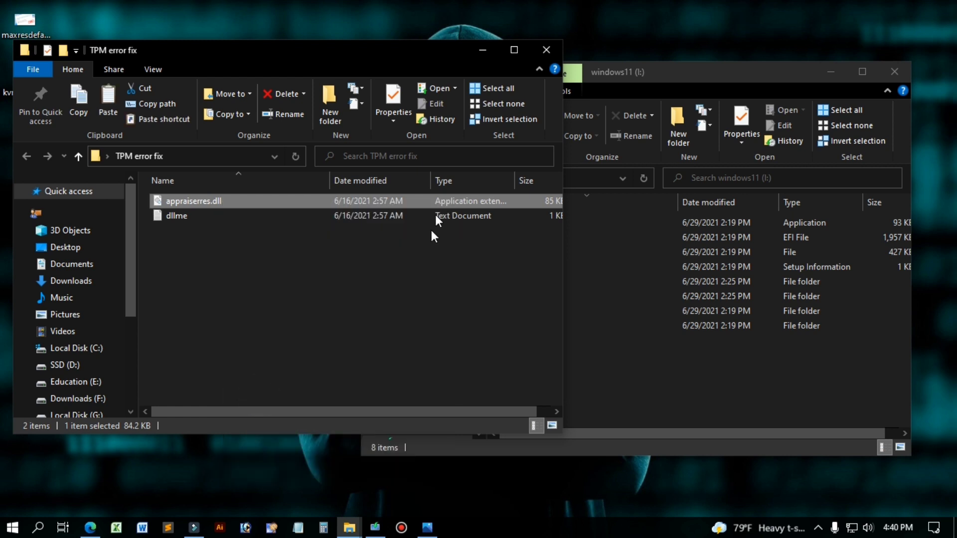
left_click(484, 50)
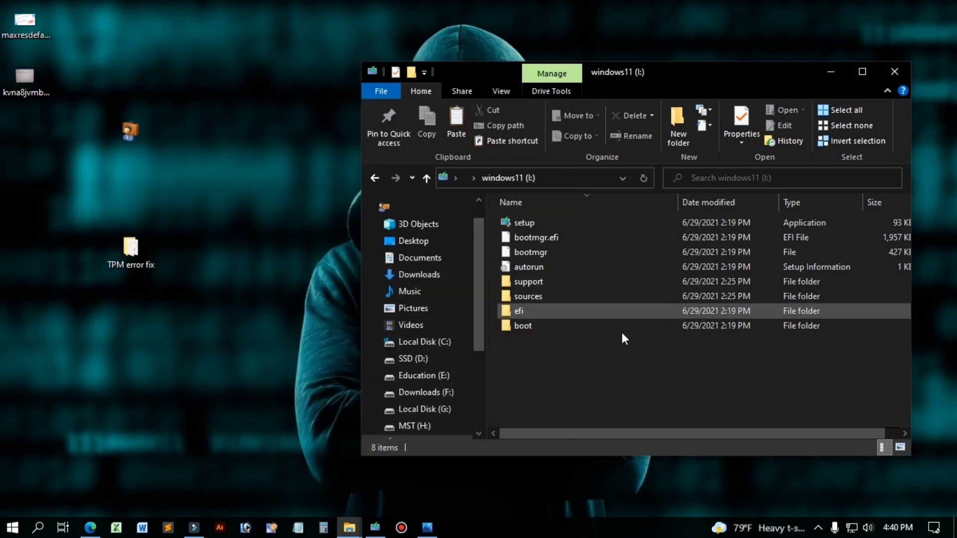
- Open the sources folder on the windows11 (I:) drive and maximize its window
left_click_drag(722, 73, 575, 60)
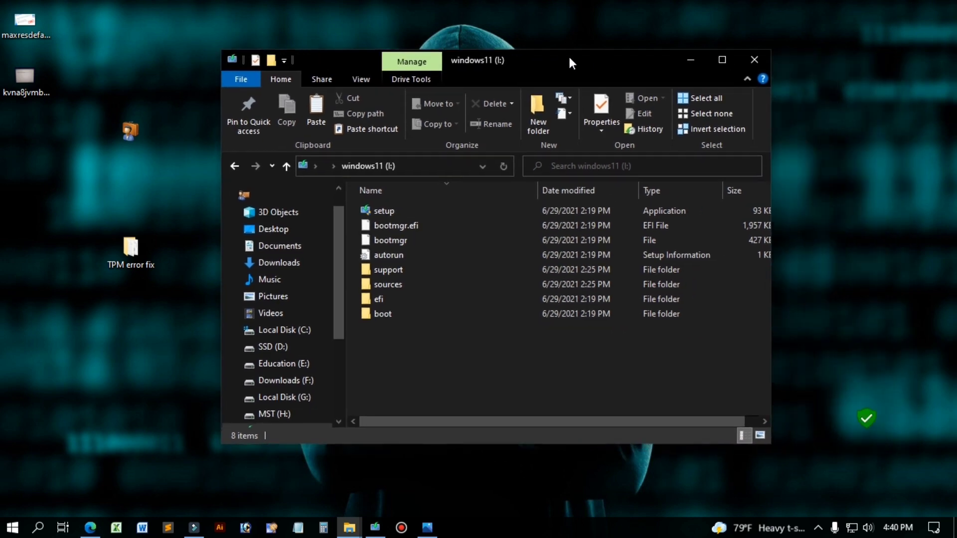
double_click(394, 281)
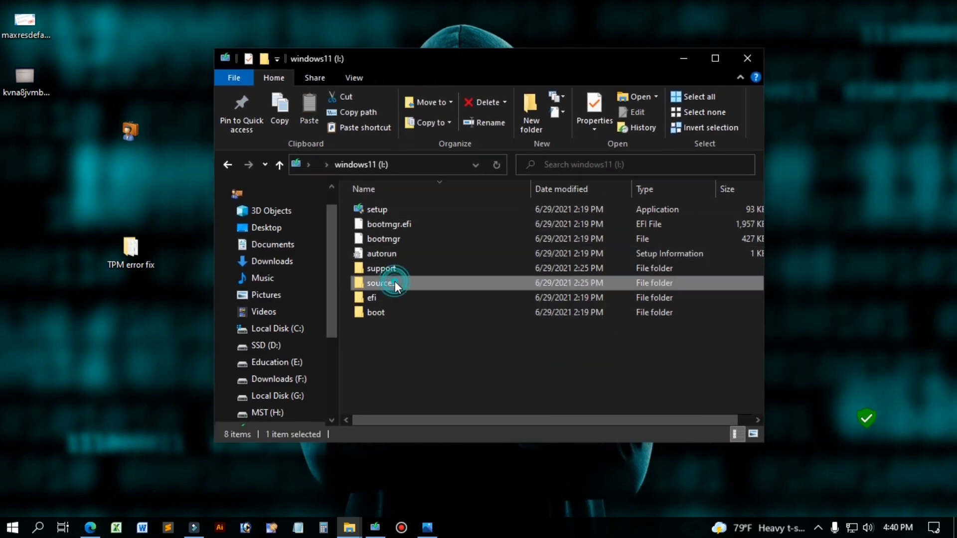
left_click(715, 58)
- Paste appraiserres.dll into the sources folder, replacing the existing file, and minimize the window
right_click(731, 261)
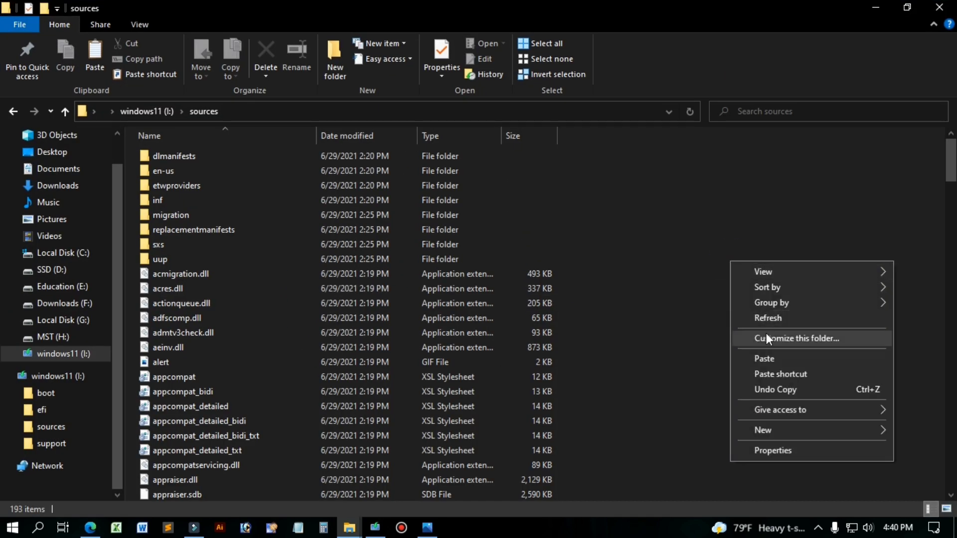
left_click(767, 359)
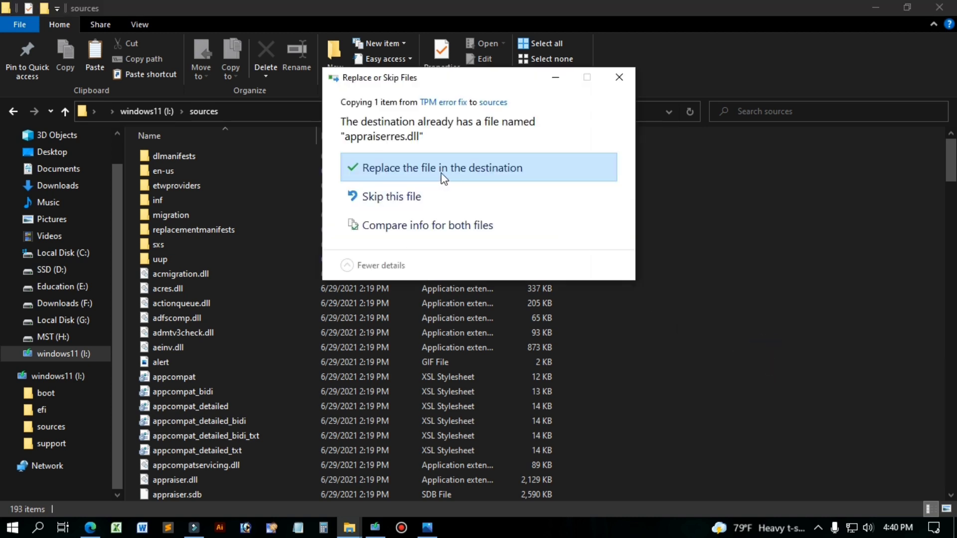
left_click(427, 170)
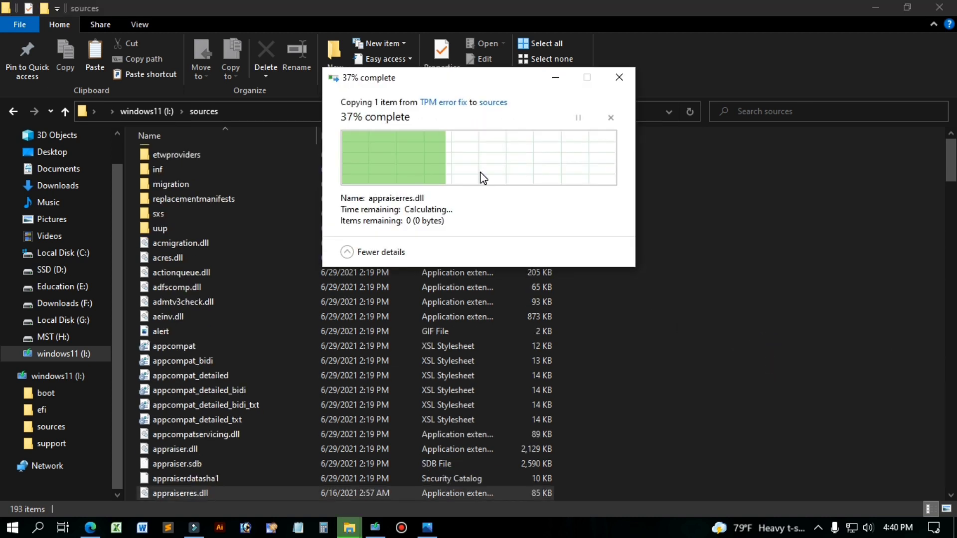
left_click(877, 6)
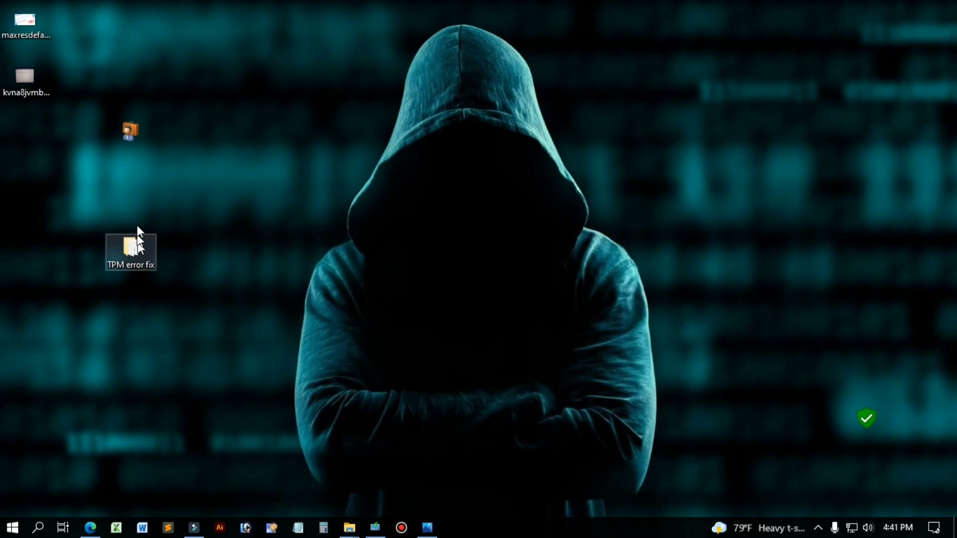
- Open the computer's drive overview in a maximized window and select the windows11 (I:) drive
double_click(131, 133)
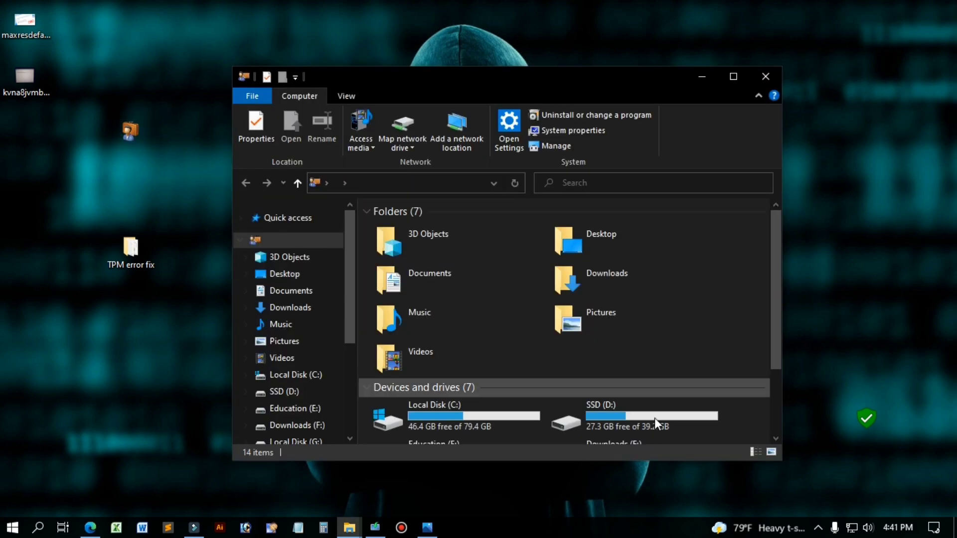
double_click(732, 70)
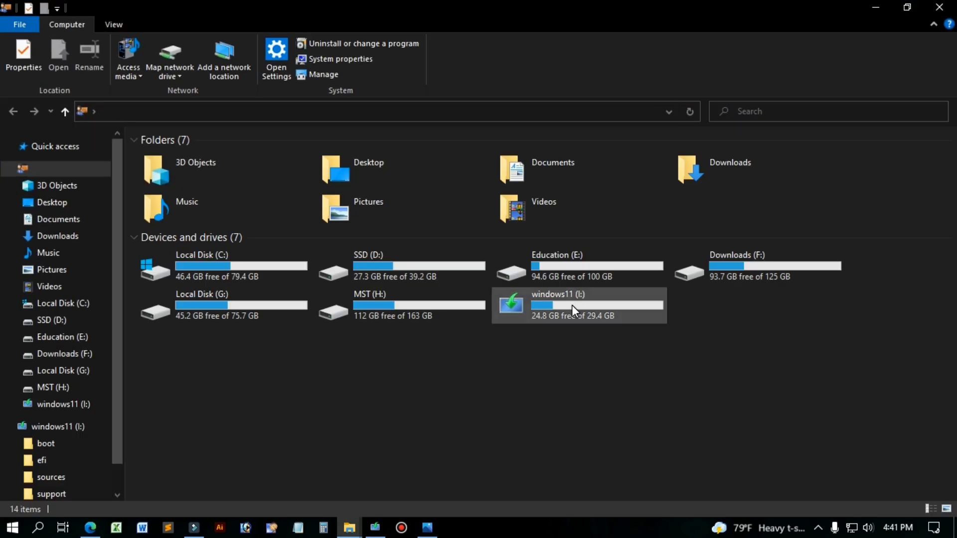
left_click(572, 305)
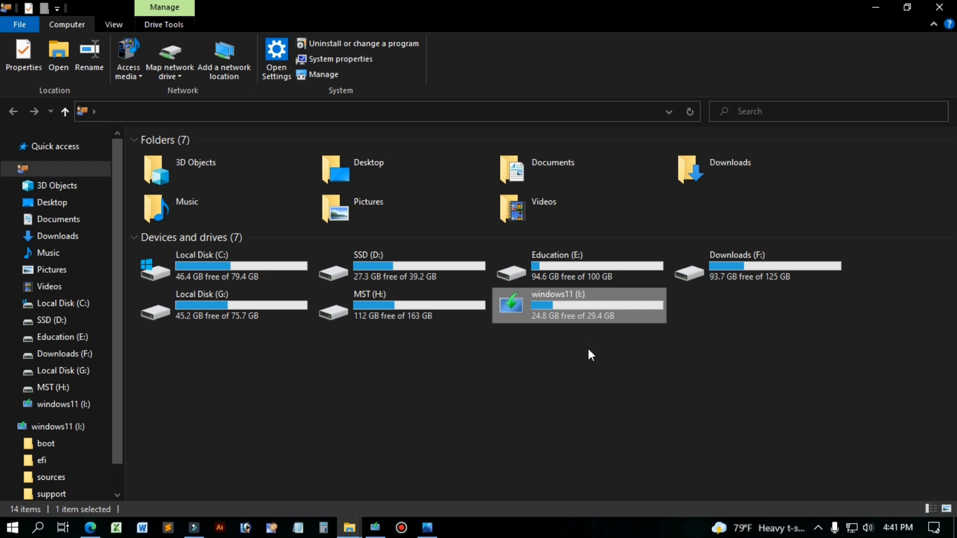
- Open the windows11 (I:) drive and look at the launch options of its setup application without starting it
left_click(590, 352)
double_click(576, 305)
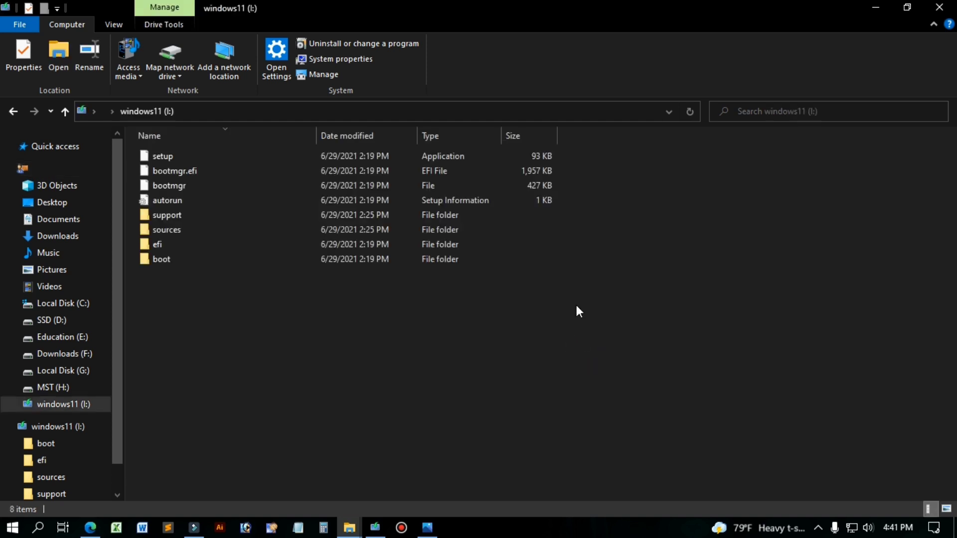
right_click(180, 154)
left_click(184, 382)
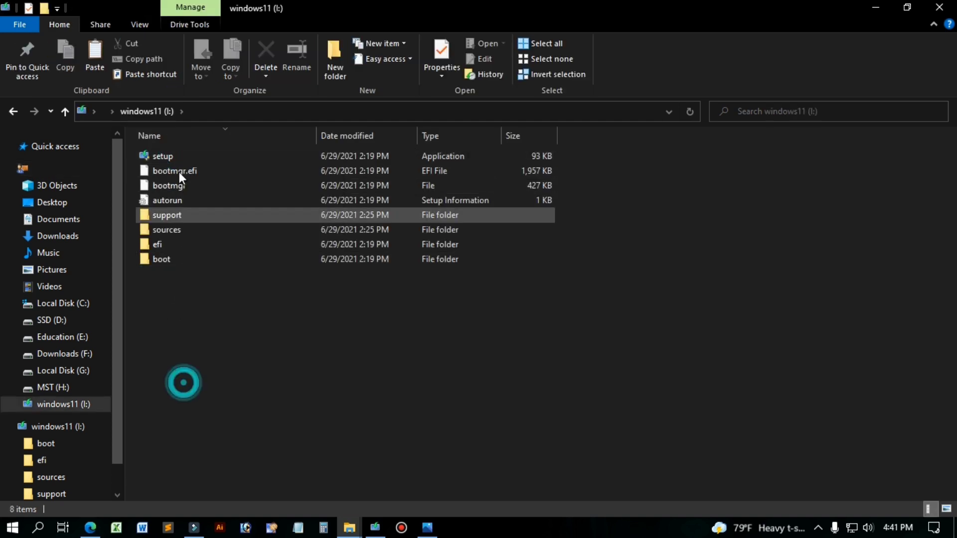
right_click(181, 156)
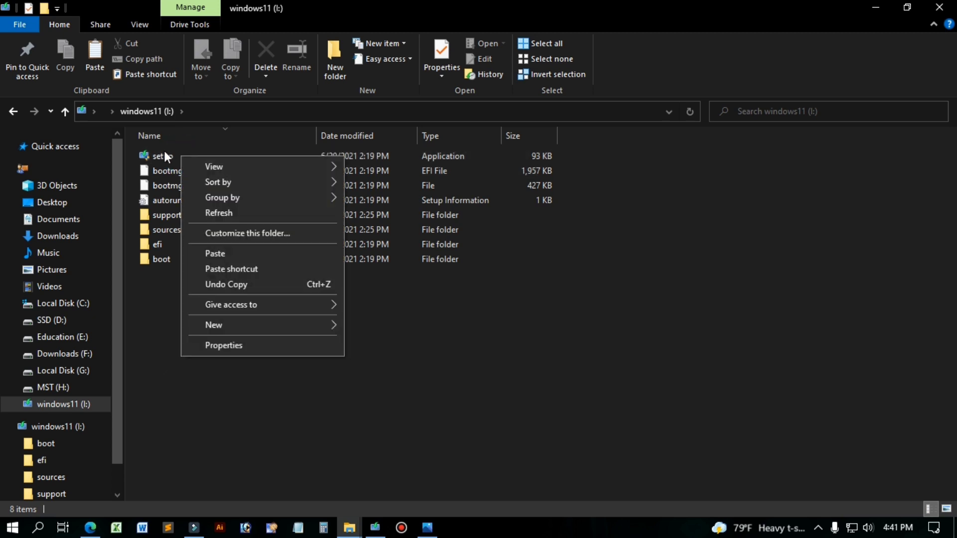
right_click(164, 153)
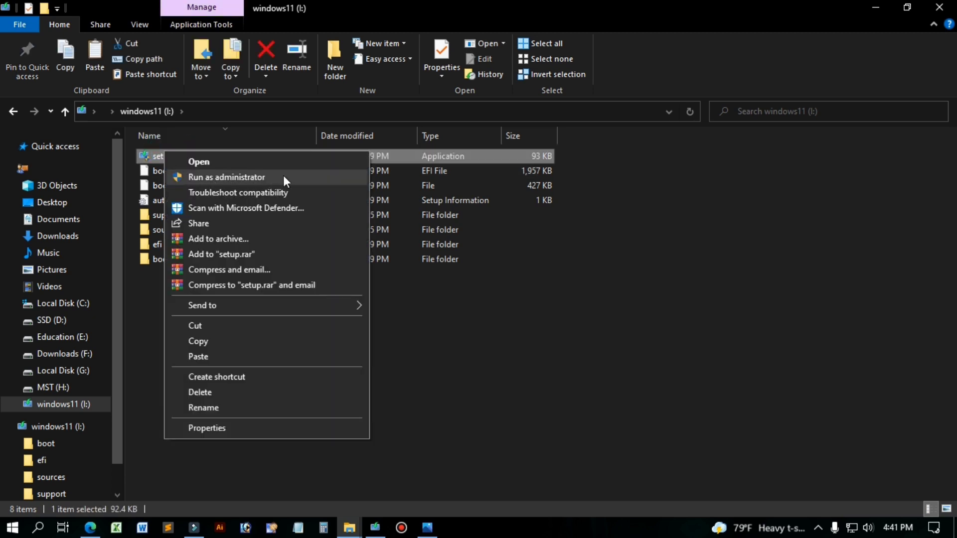
left_click(466, 314)
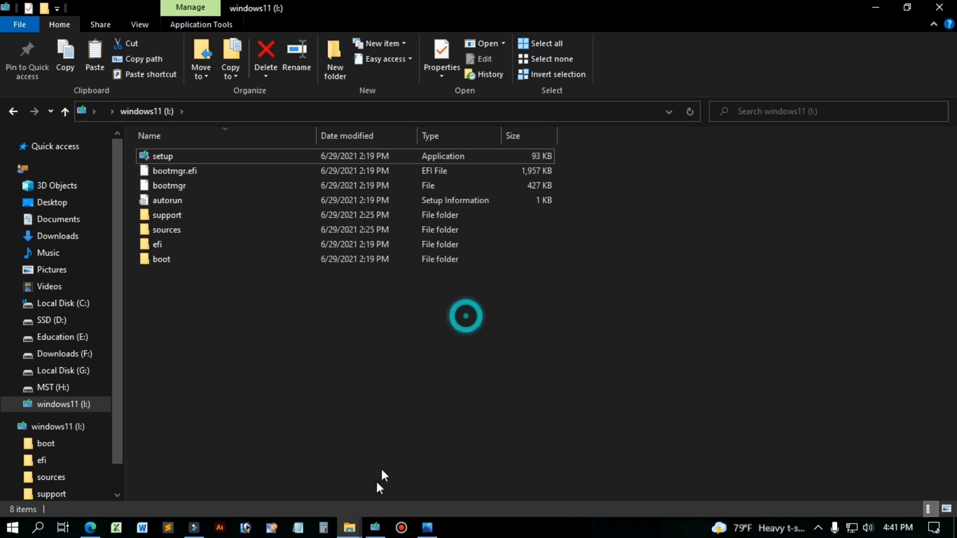
left_click(374, 528)
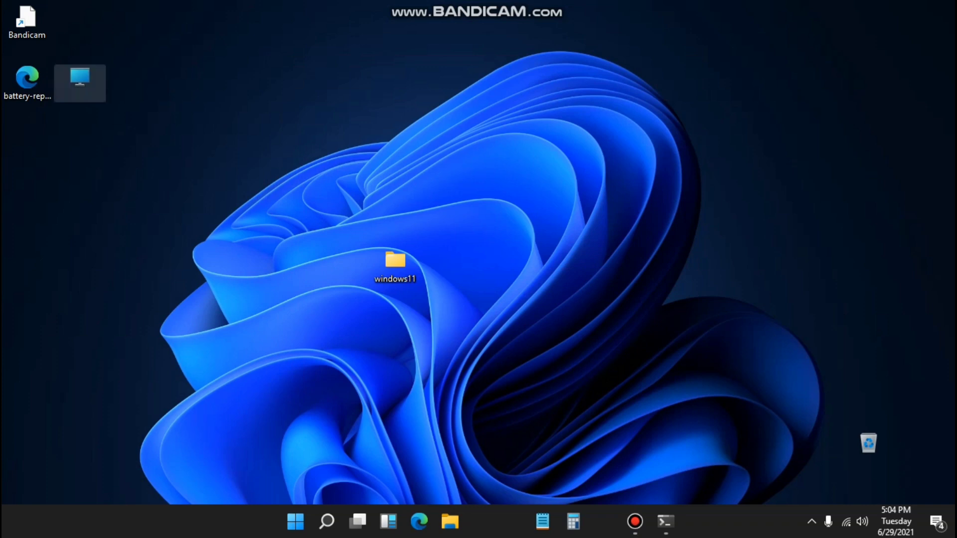
- Open the computer's drive overview on the Windows 11 desktop and show the system properties
key("Return")
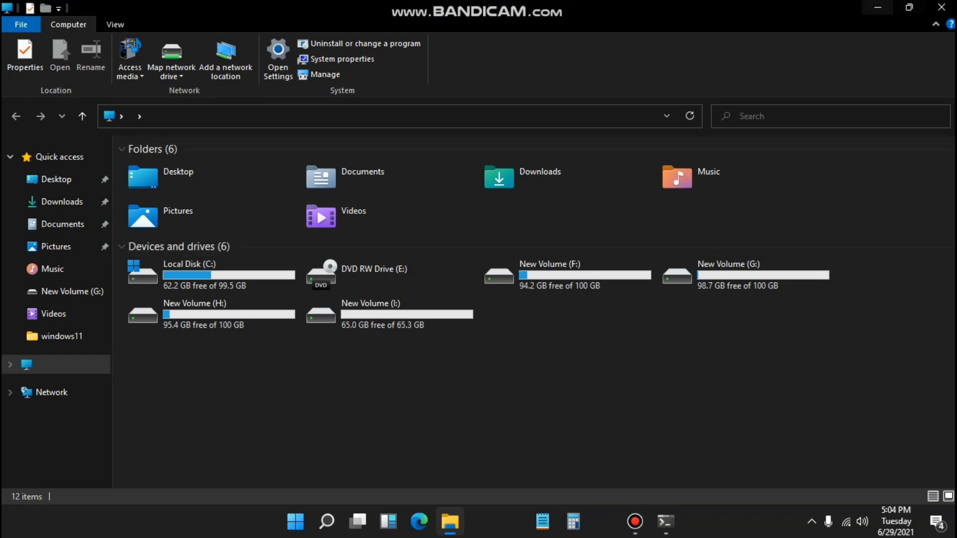
right_click(523, 273)
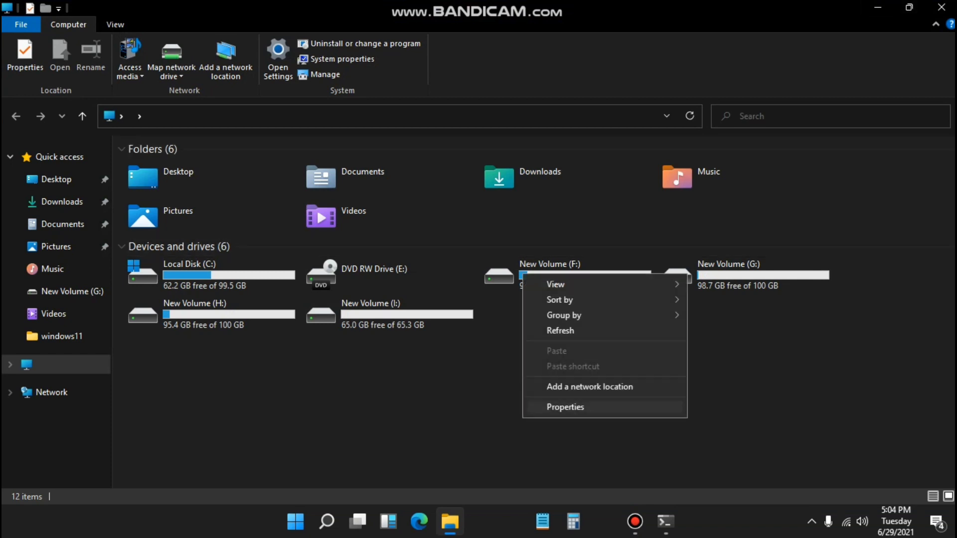
left_click(566, 408)
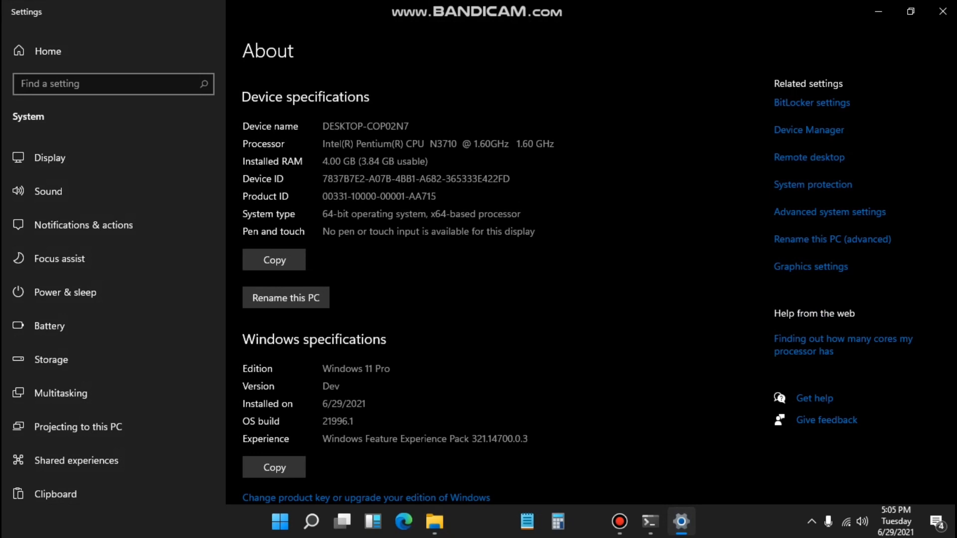
- Check the installed Windows edition in the Windows specifications, and close the Settings and drive overview windows
double_click(369, 369)
left_click_drag(391, 369, 321, 369)
left_click(322, 369)
left_click(942, 10)
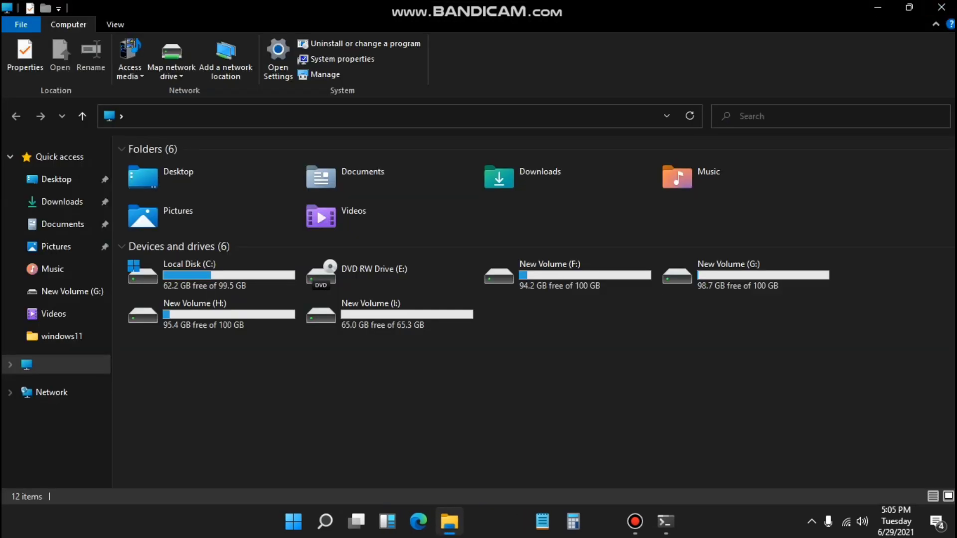
left_click(942, 7)
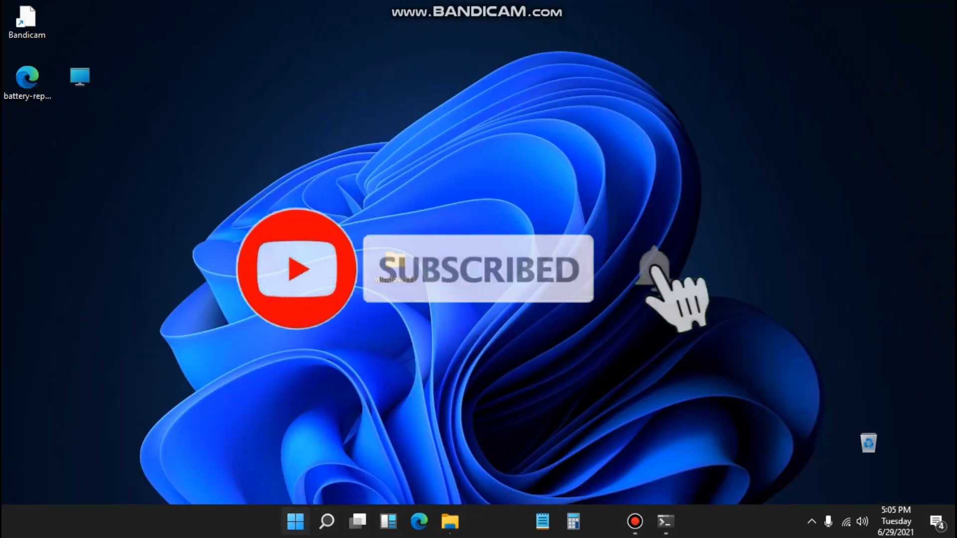
- Look through the pinned apps in the Windows 11 Start menu and close it
key("super")
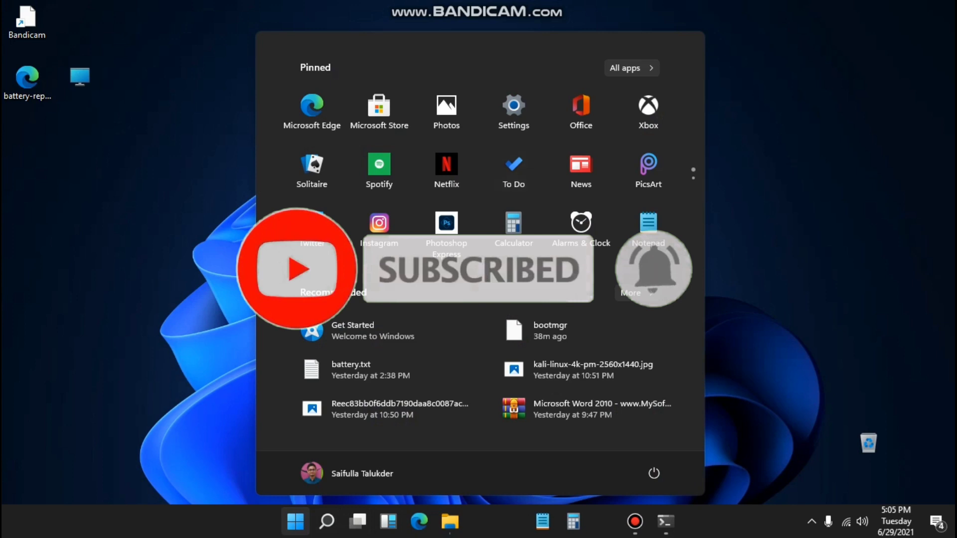
scroll(478, 190, "down", 3)
scroll(479, 189, "up", 2)
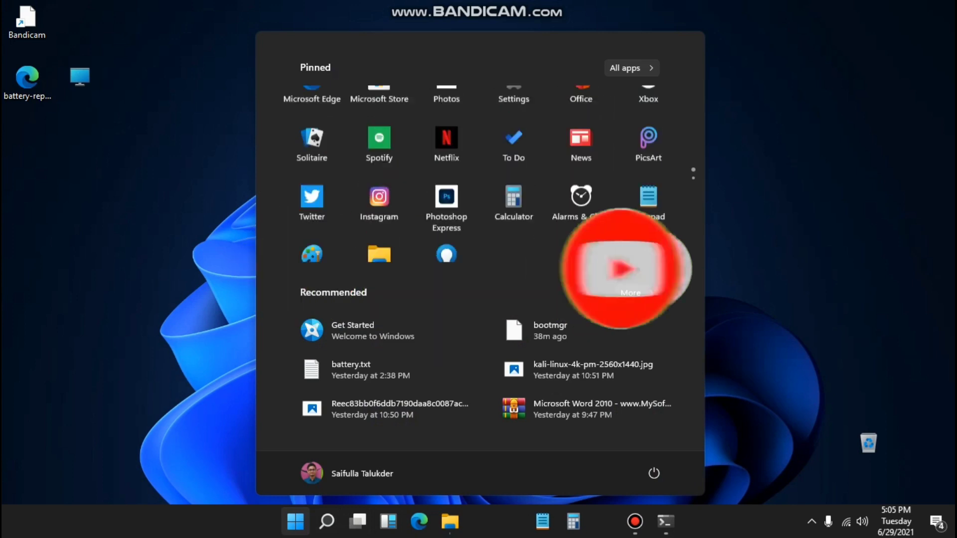
scroll(479, 189, "down", 2)
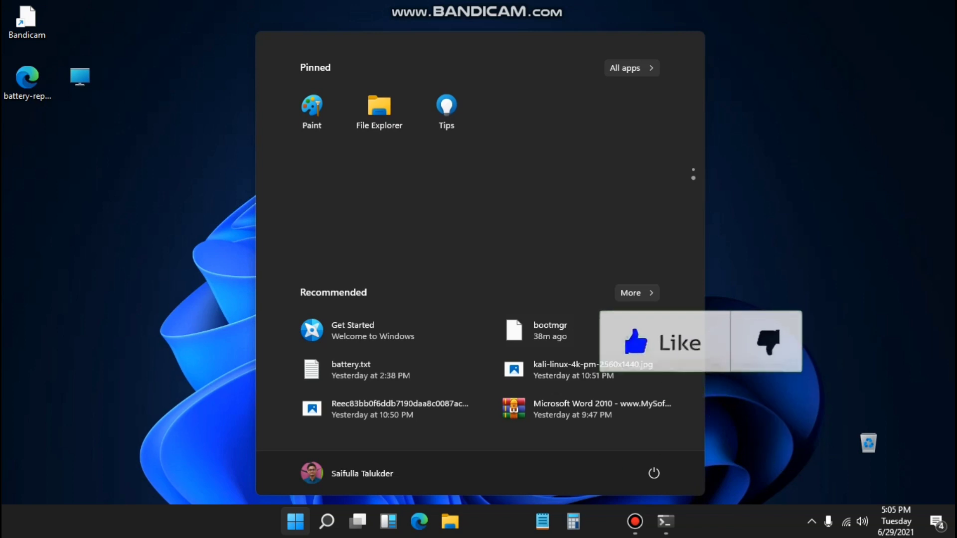
key("super")
- View Windows Search, Task View and Widgets one after another, closing each to return to the desktop
key("super+s")
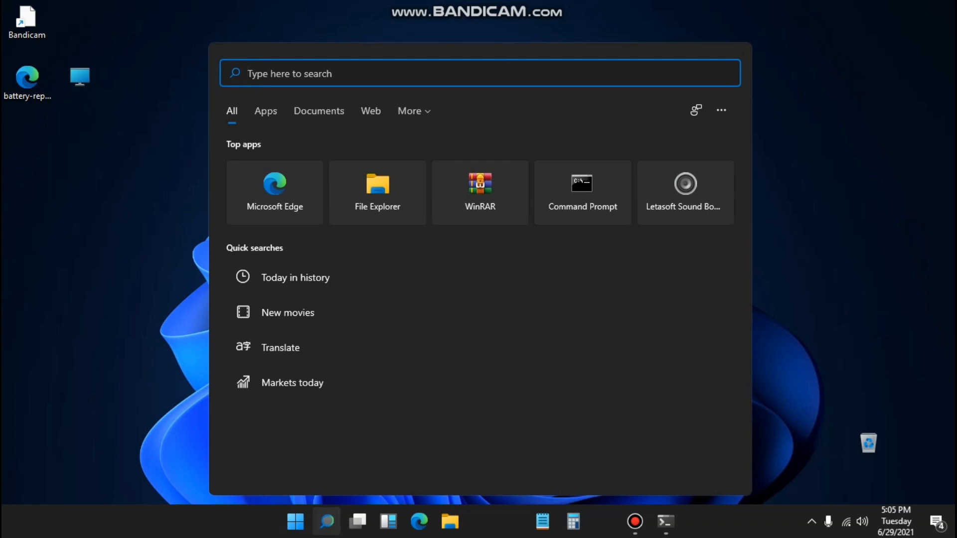
left_click(327, 521)
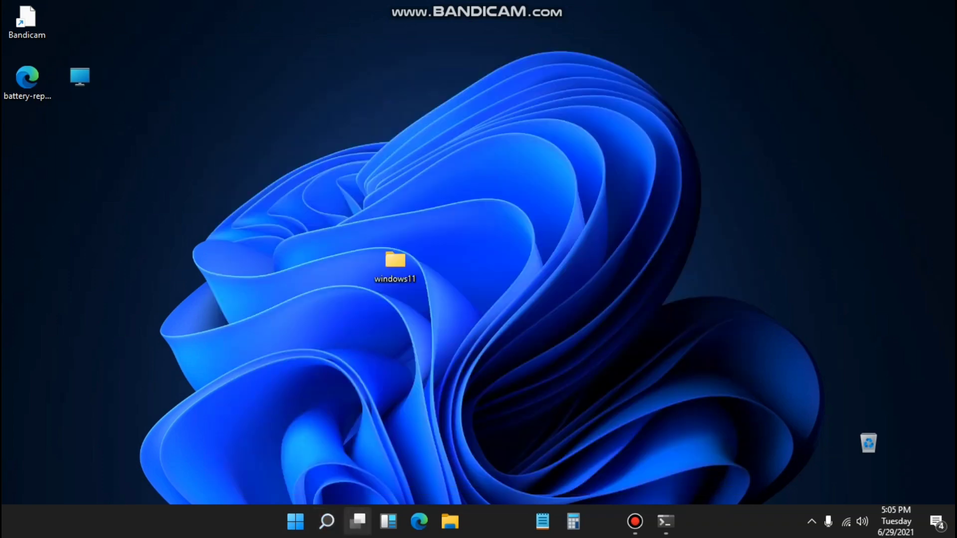
left_click(358, 522)
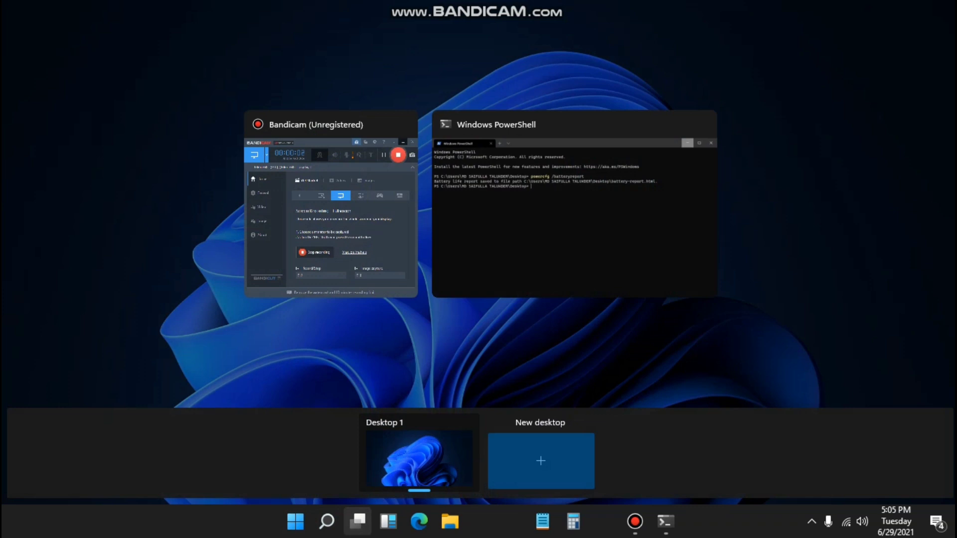
left_click(357, 522)
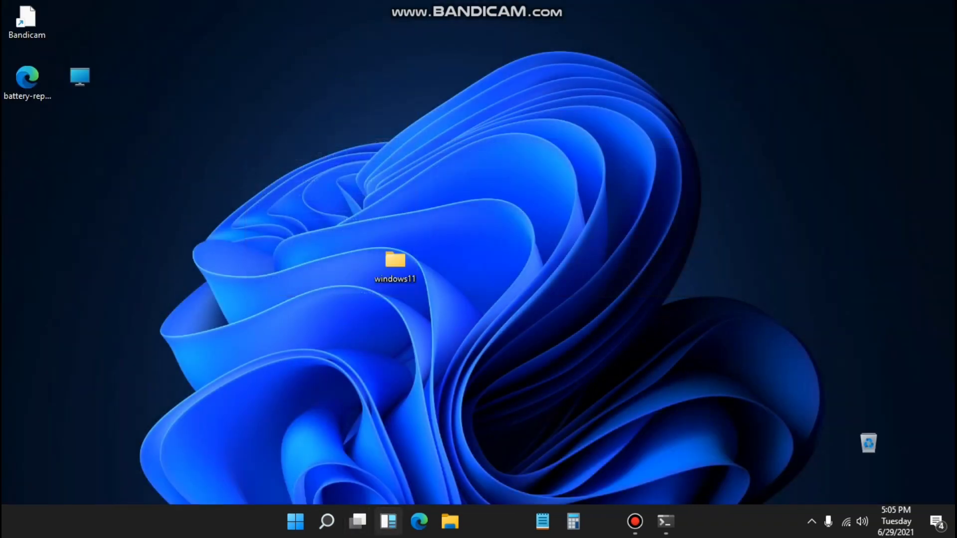
left_click(388, 522)
left_click(388, 522)
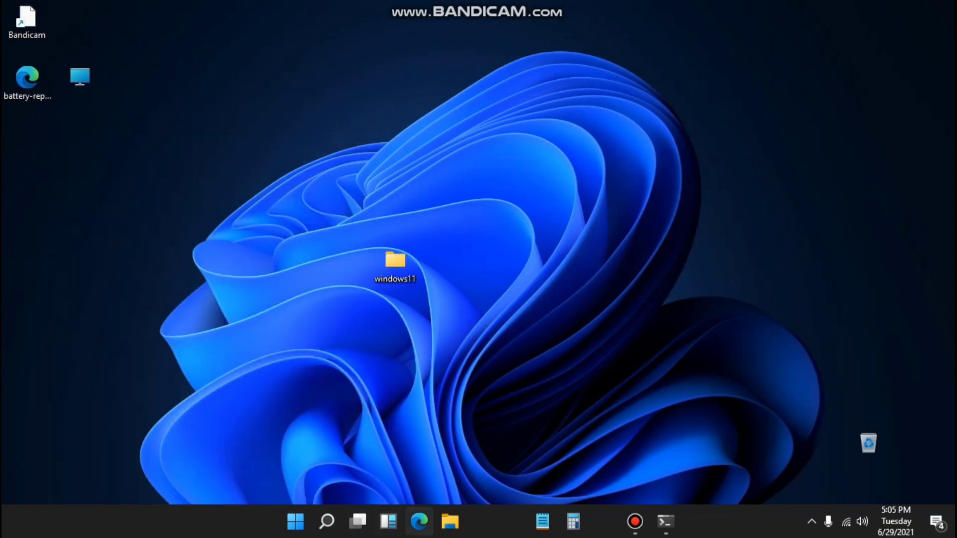